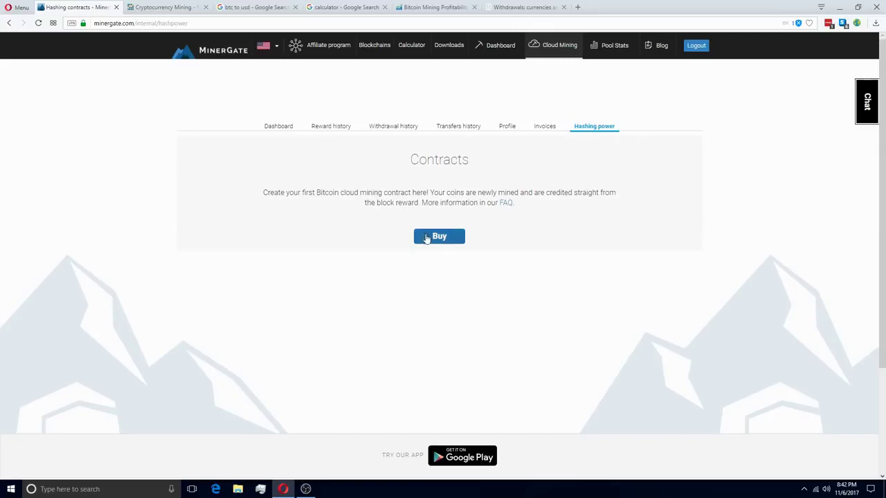
# - Start a new MinerGate contract, leaving power at the default 20 GH/s
pyautogui.click(443, 240)
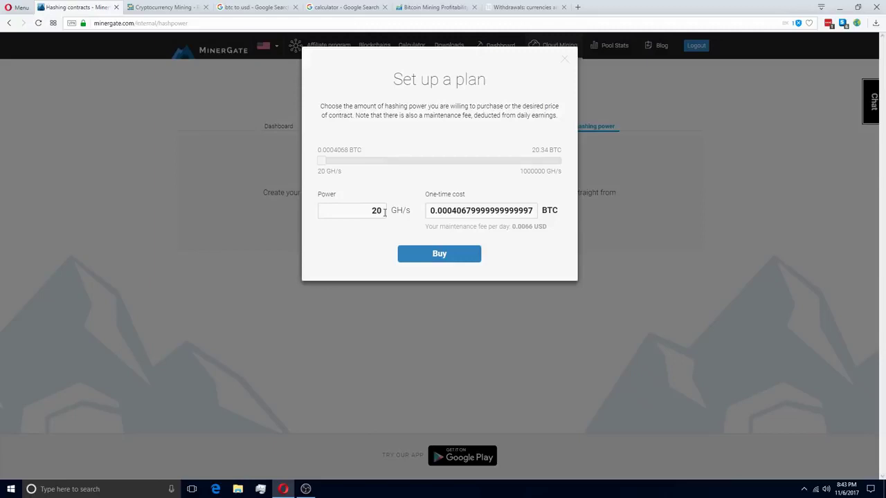
pyautogui.doubleClick(385, 211)
pyautogui.click(543, 184)
# - After checking Genesis Mining's plans, set MinerGate power to 2500 GH/s and select its 0.05085 BTC cost
pyautogui.click(153, 7)
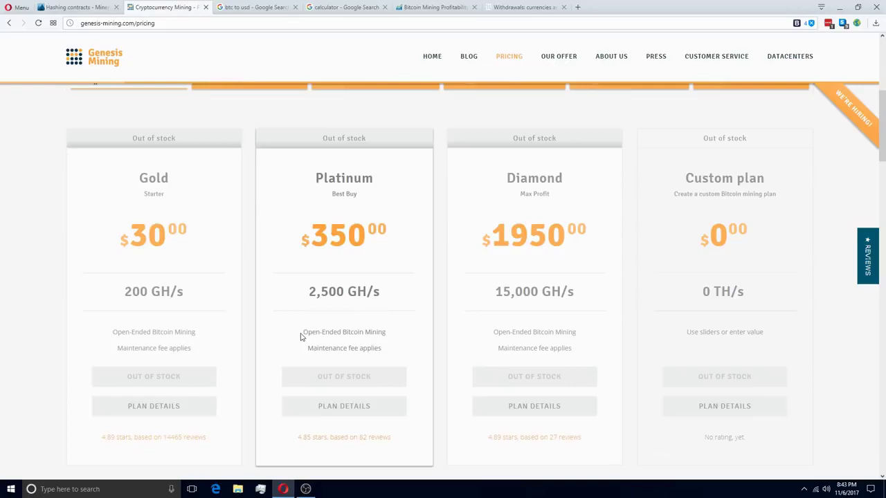
pyautogui.click(86, 7)
pyautogui.doubleClick(372, 212)
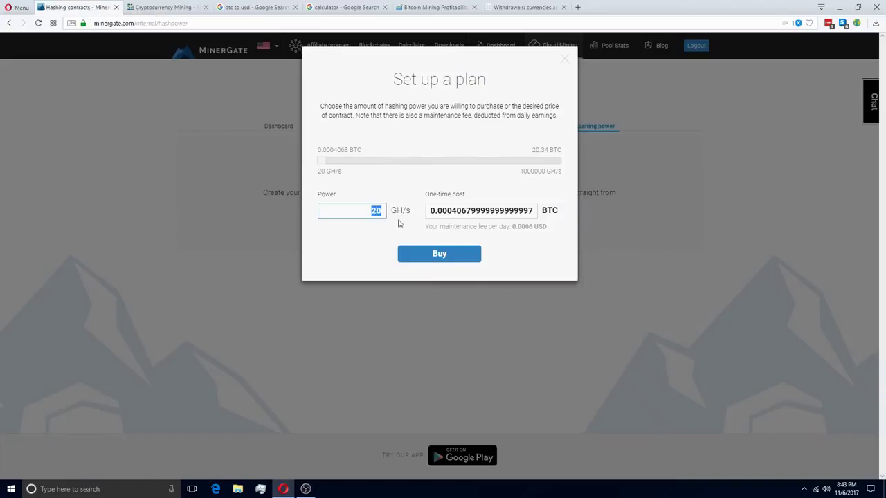
pyautogui.press('BackSpace')
pyautogui.write('2500')
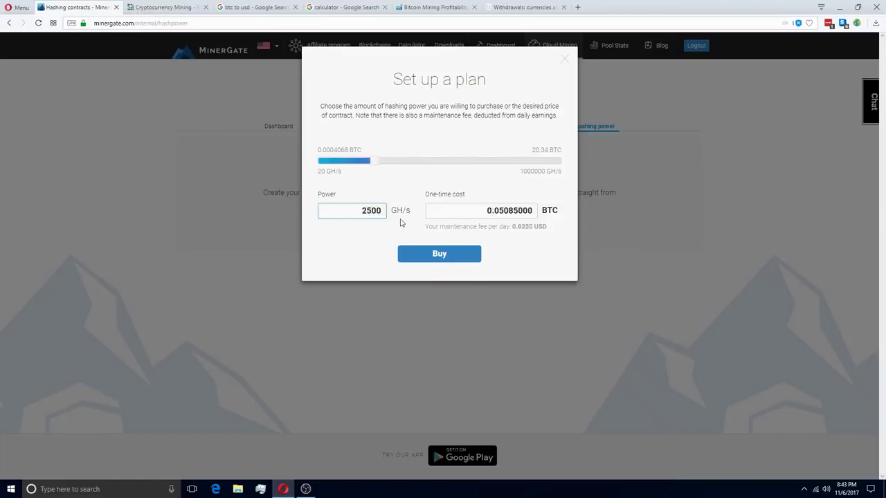
pyautogui.moveTo(486, 210); pyautogui.dragTo(541, 215)
pyautogui.hotkey('ctrl', 'c')
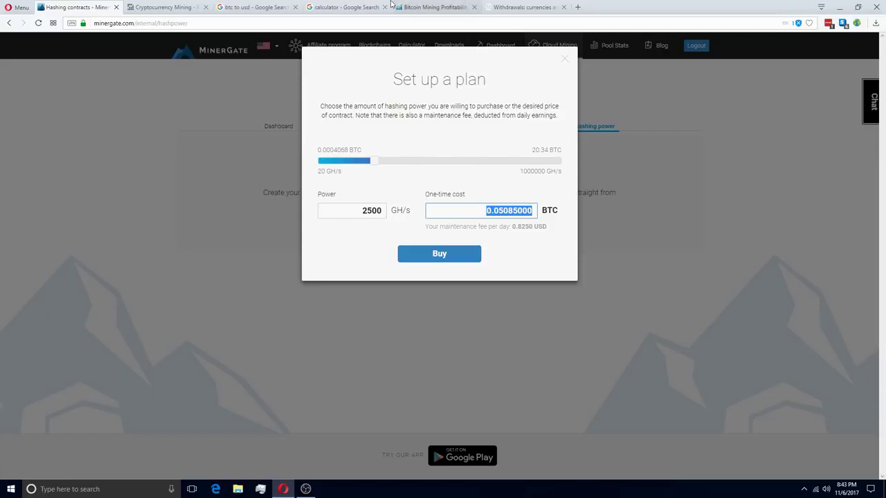
# - Paste the 0.05085 BTC cost into Google's converter, showing 361.03 USD
pyautogui.click(235, 7)
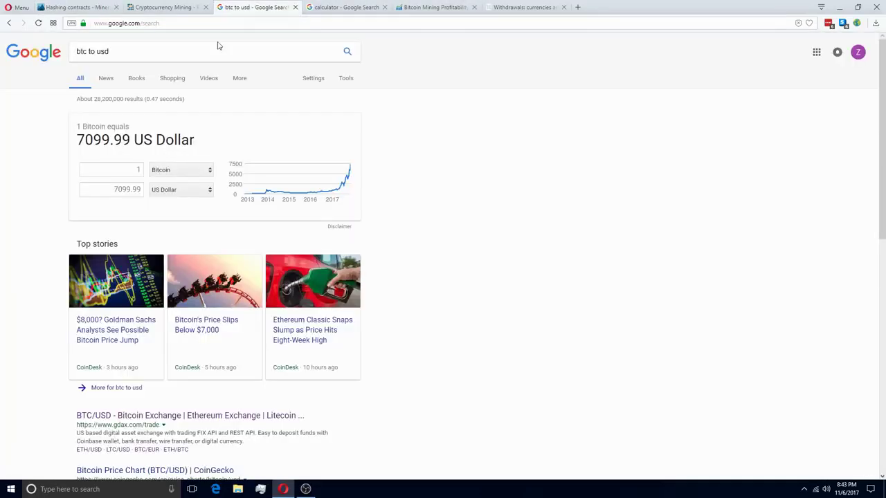
pyautogui.click(136, 166)
pyautogui.hotkey('ctrl', 'v')
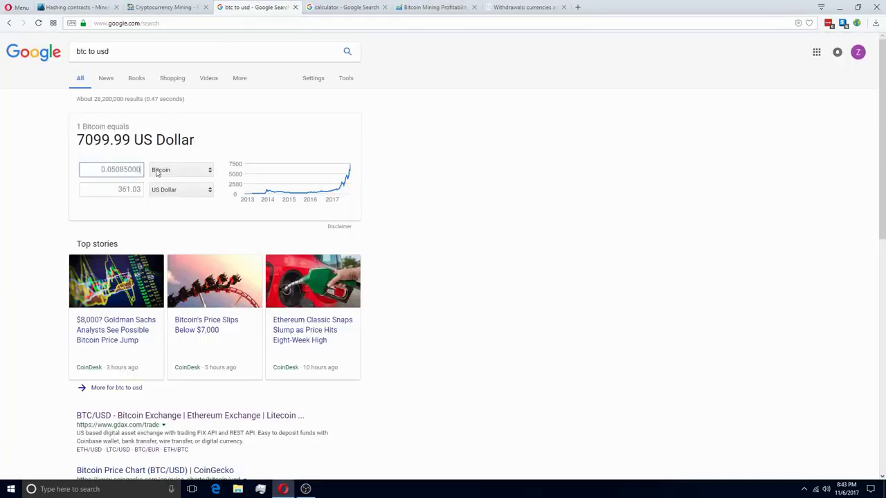
pyautogui.click(125, 205)
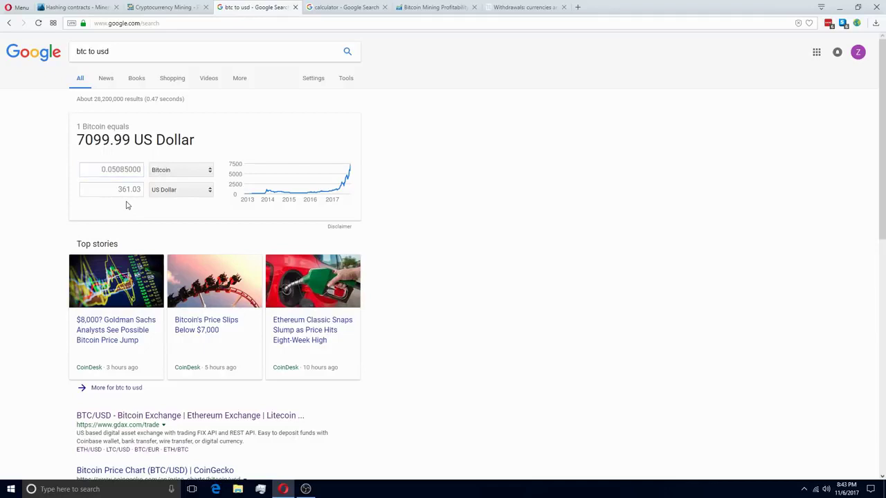
pyautogui.click(181, 7)
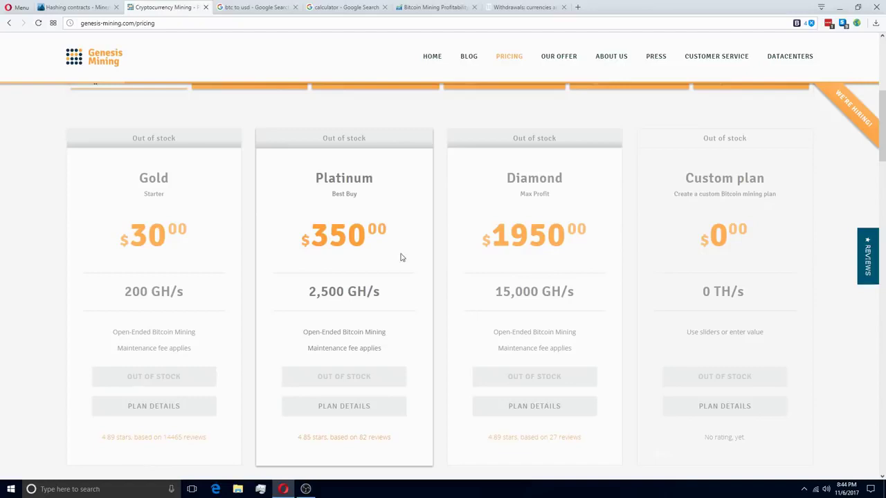
# - Calculate .0028*2500 in Google's calculator, then revisit Genesis Mining and the MinerGate plan
pyautogui.click(367, 8)
pyautogui.write('.')
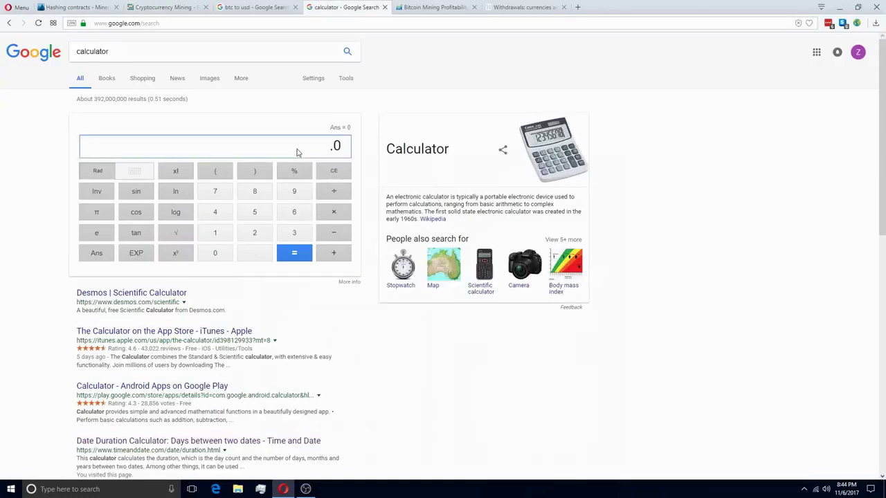
pyautogui.write('00')
pyautogui.write('28')
pyautogui.write('*')
pyautogui.write('2500')
pyautogui.press('Return')
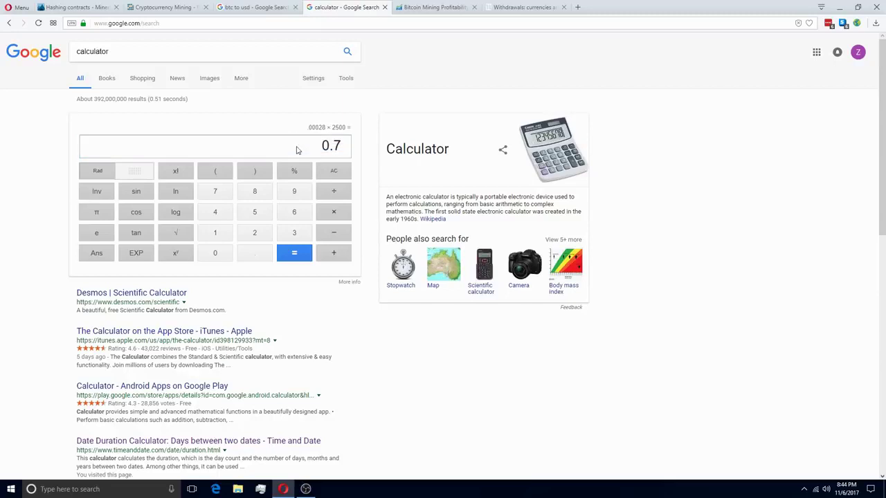
pyautogui.click(164, 7)
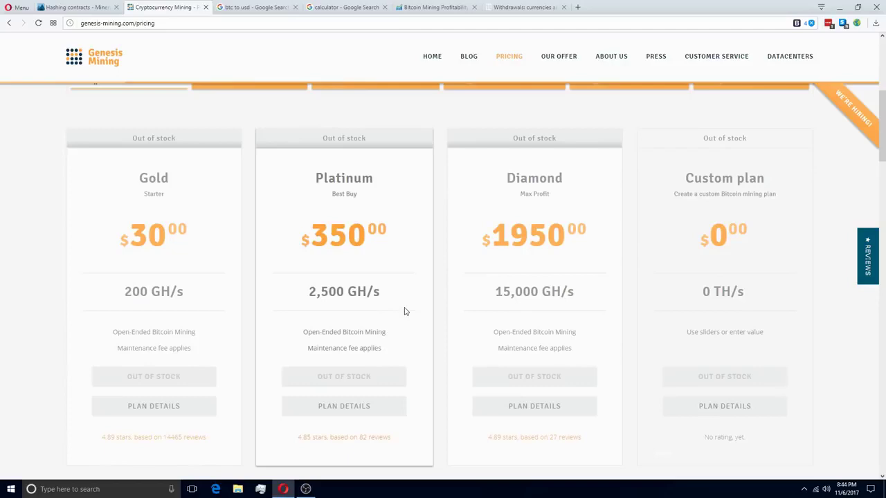
pyautogui.click(76, 7)
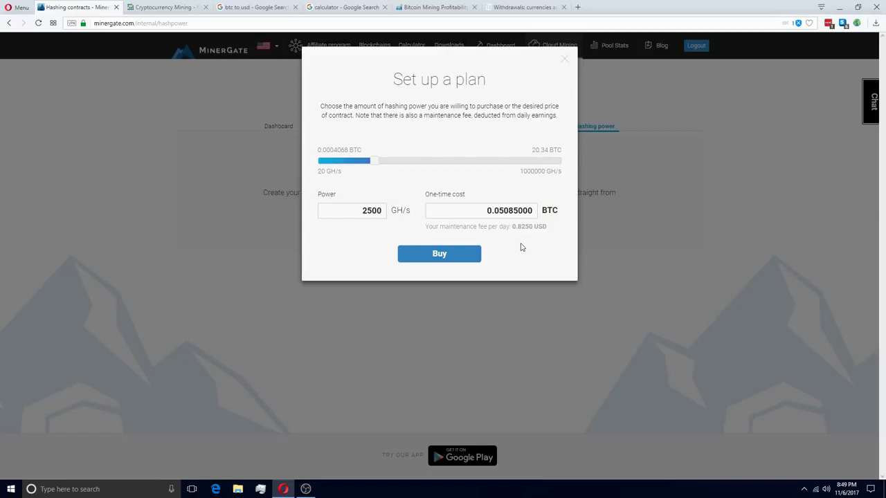
# - Compute 1/.03 on the calculator, then multiply by .001 to get 0.0333333333
pyautogui.click(346, 7)
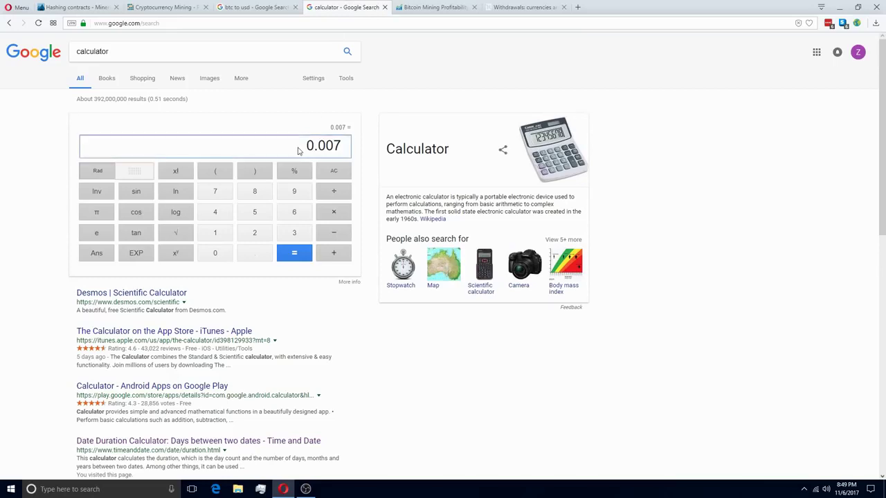
pyautogui.press('BackSpace')
pyautogui.write('1')
pyautogui.press('BackSpace')
pyautogui.write('.001')
pyautogui.press('BackSpace')
pyautogui.press('BackSpace')
pyautogui.press('BackSpace')
pyautogui.press('BackSpace')
pyautogui.write('1/.03')
pyautogui.press('Return')
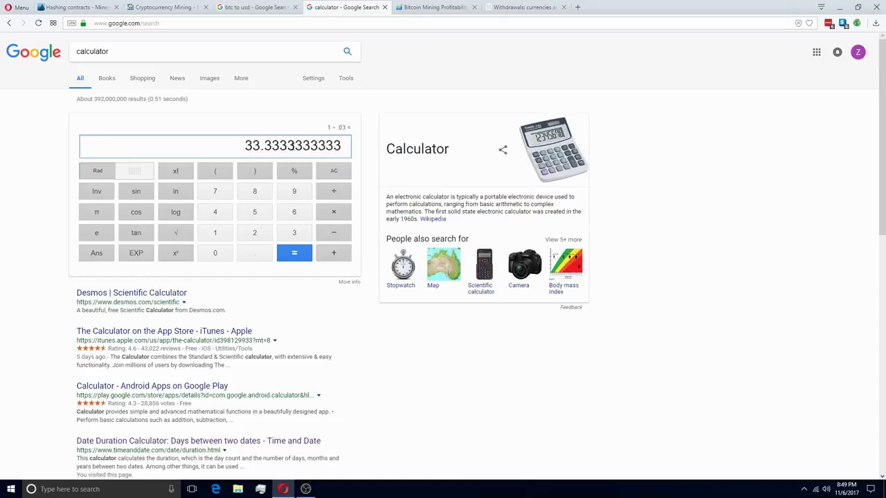
pyautogui.write('*.001')
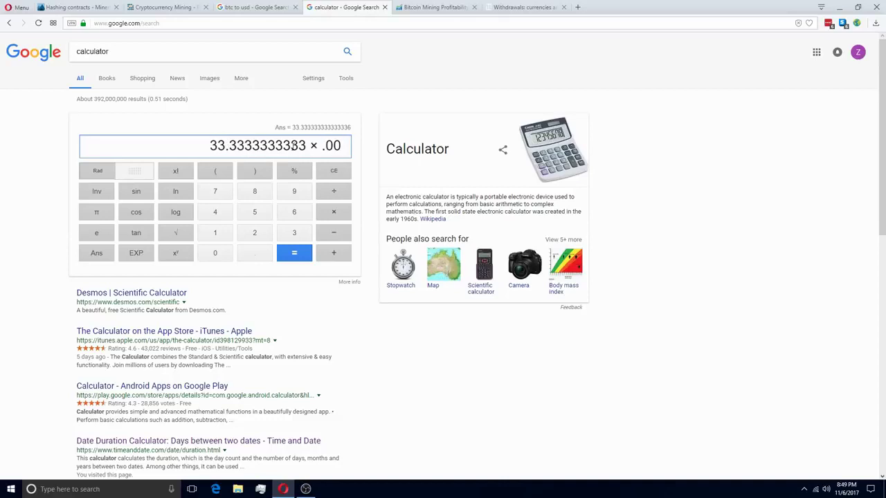
pyautogui.press('Return')
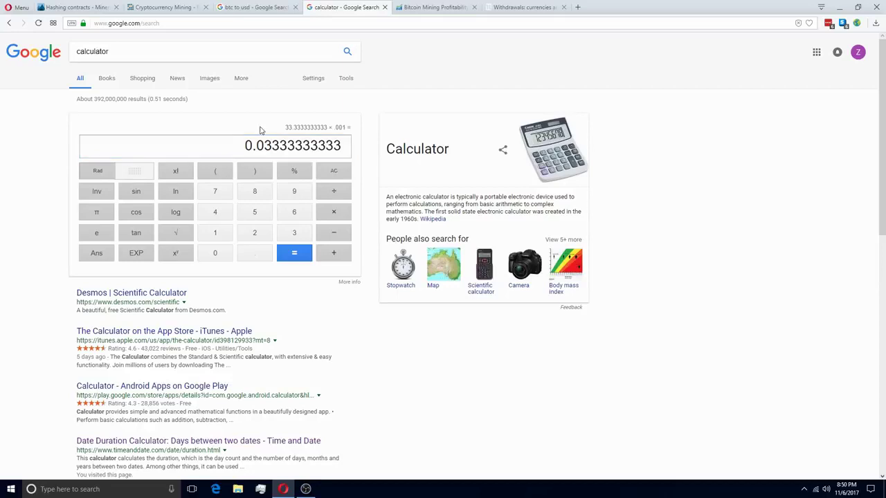
# - Read HashFlare's withdrawal commission fees (0.0016 BTC minimum), then return to MinerGate
pyautogui.click(550, 7)
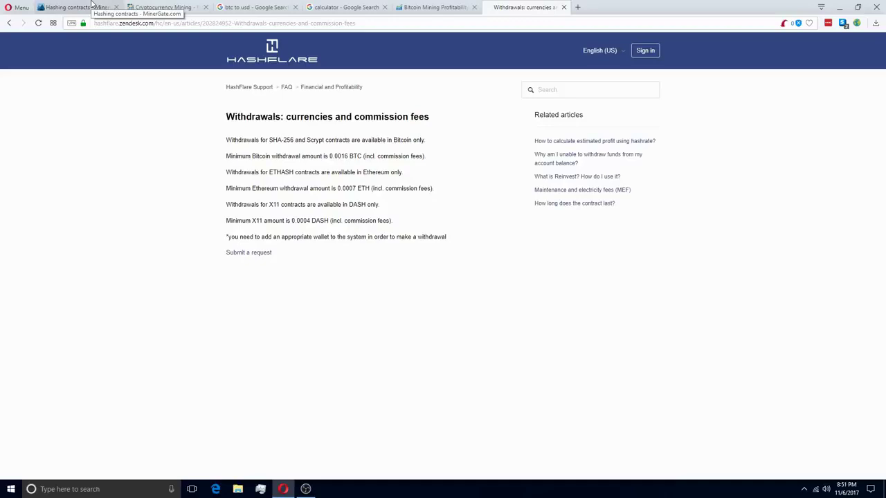
pyautogui.click(91, 6)
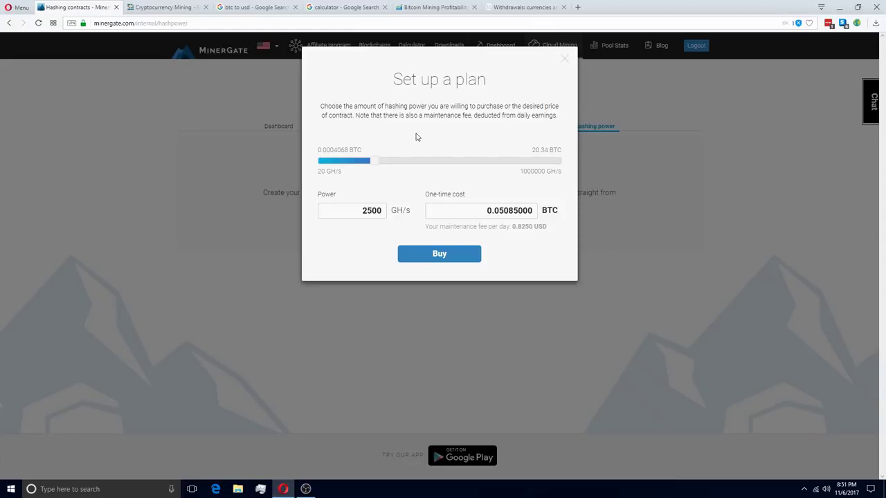
# - Note CryptoCompare's 2500 GH/s profit: $3.08 per day and $1,124.05 per year
pyautogui.click(434, 7)
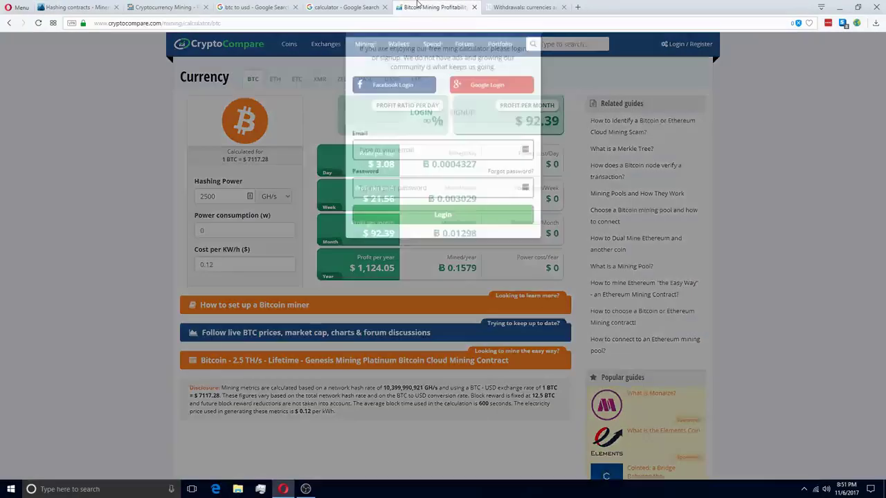
pyautogui.click(523, 74)
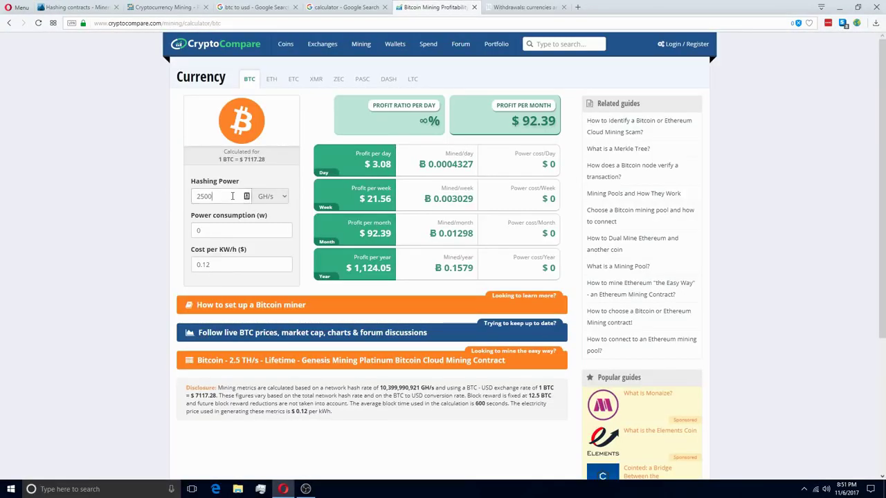
pyautogui.doubleClick(198, 197)
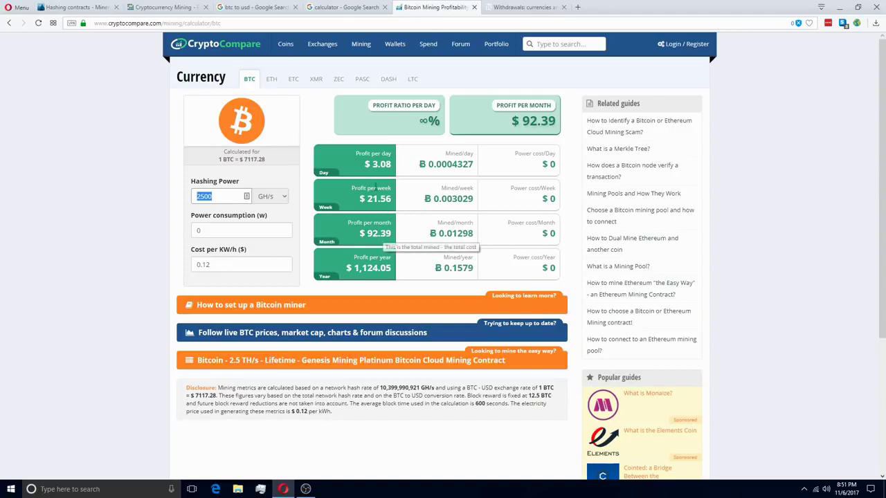
pyautogui.moveTo(374, 163); pyautogui.dragTo(393, 166)
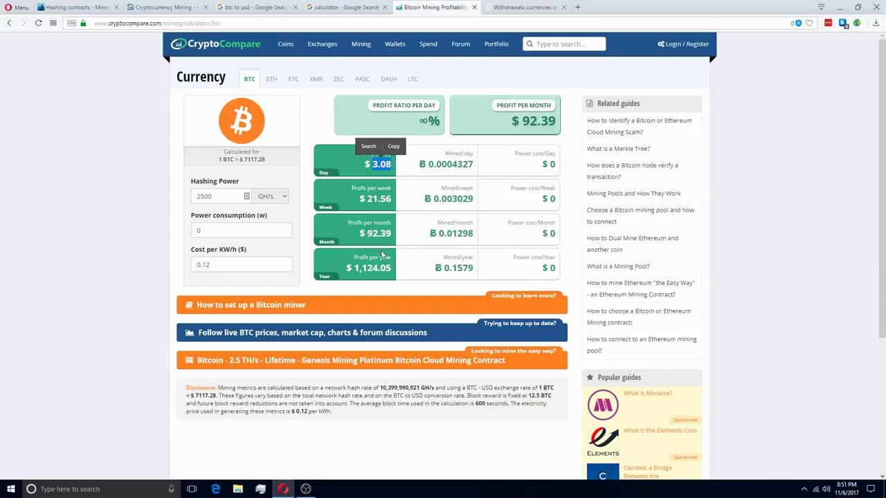
pyautogui.click(356, 270)
pyautogui.moveTo(355, 269); pyautogui.dragTo(393, 270)
pyautogui.click(383, 282)
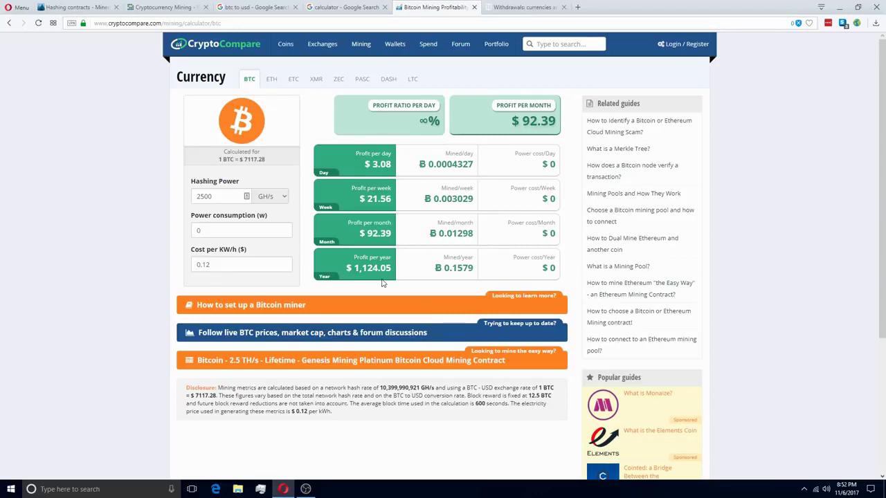
pyautogui.click(55, 6)
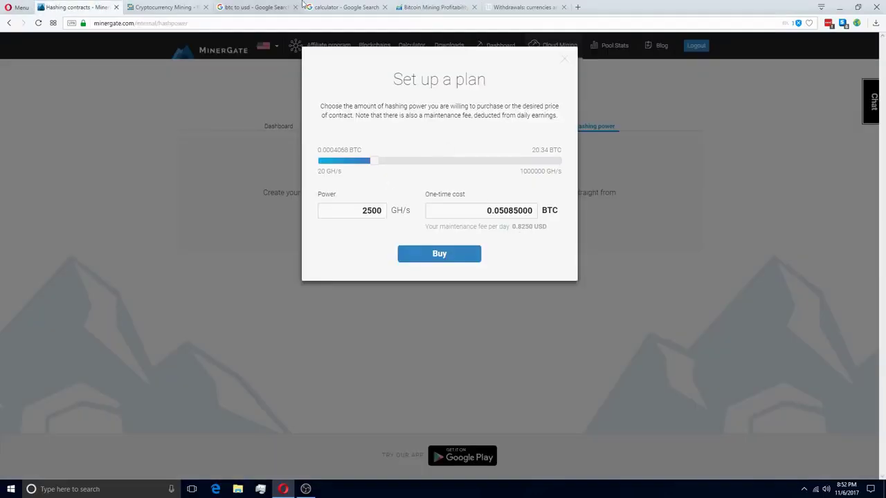
# - Calculate the yearly maintenance fee as .825 × 365 = 301.125 USD
pyautogui.click(344, 7)
pyautogui.press('Escape')
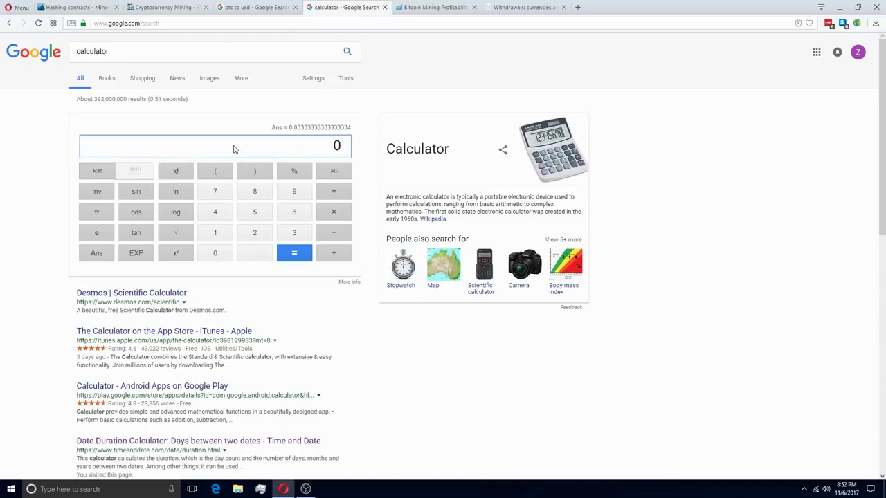
pyautogui.write('.825')
pyautogui.write('*365')
pyautogui.press('Return')
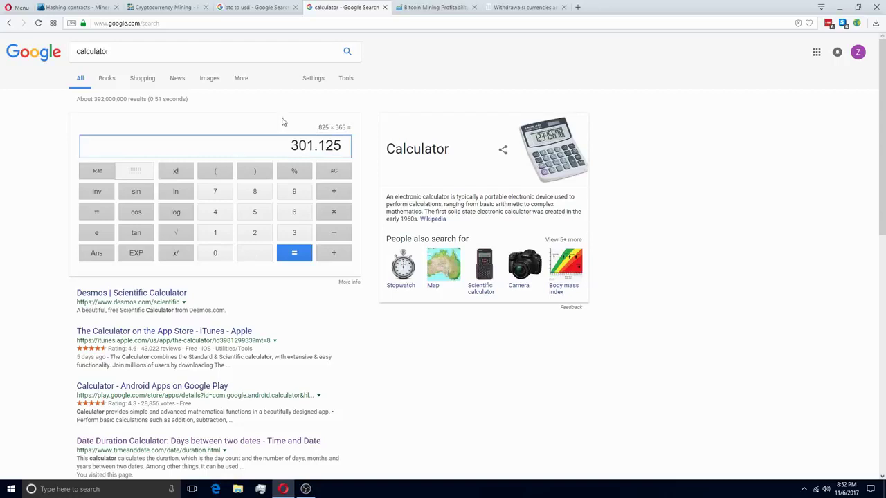
pyautogui.click(417, 8)
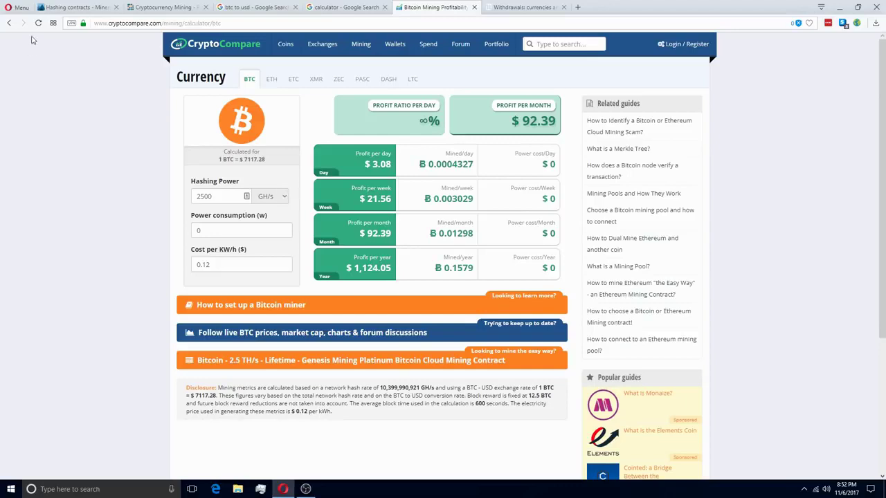
# - Compare the 0.05085 BTC (361.03 USD) cost with CryptoCompare and Genesis Mining's $350 plan
pyautogui.click(75, 8)
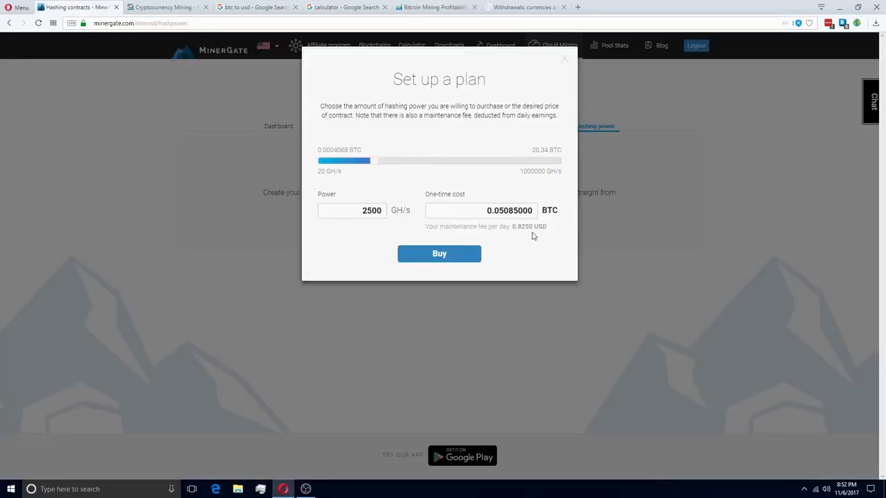
pyautogui.moveTo(487, 210); pyautogui.dragTo(545, 206)
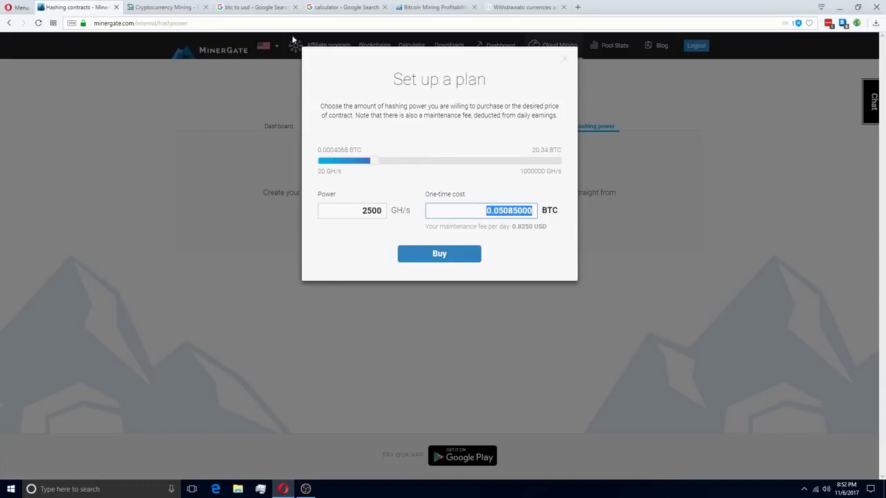
pyautogui.click(235, 7)
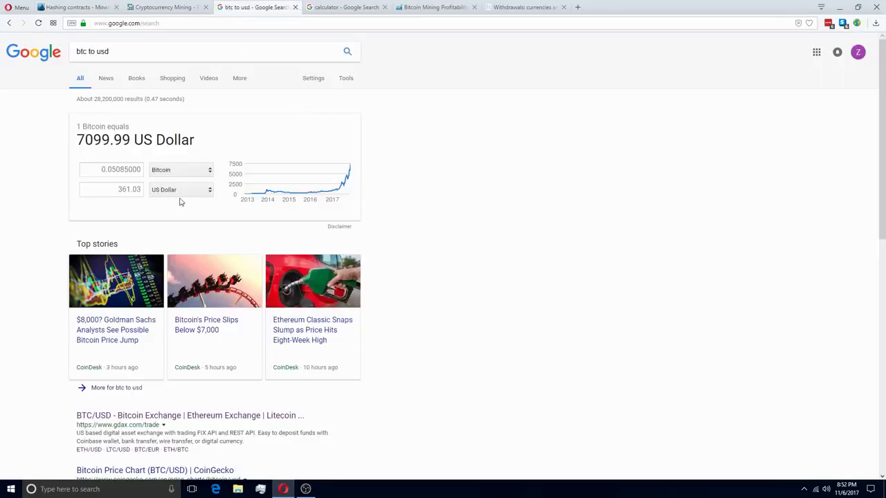
pyautogui.click(408, 7)
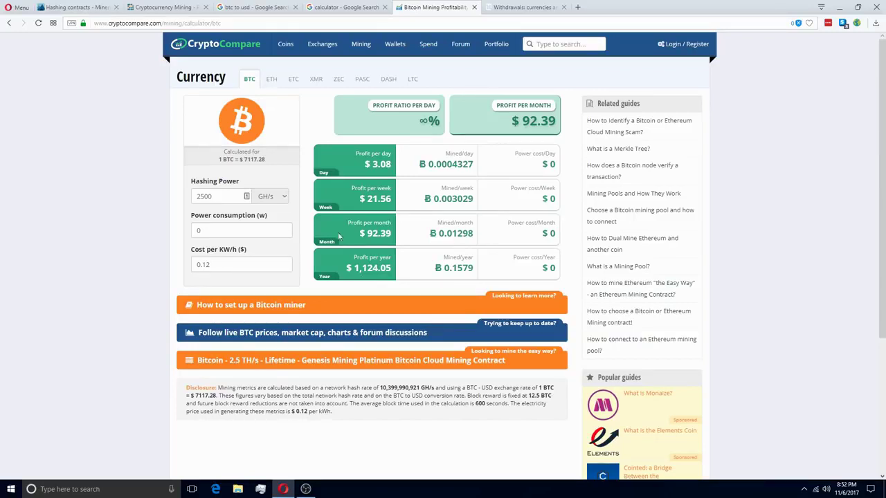
pyautogui.click(195, 8)
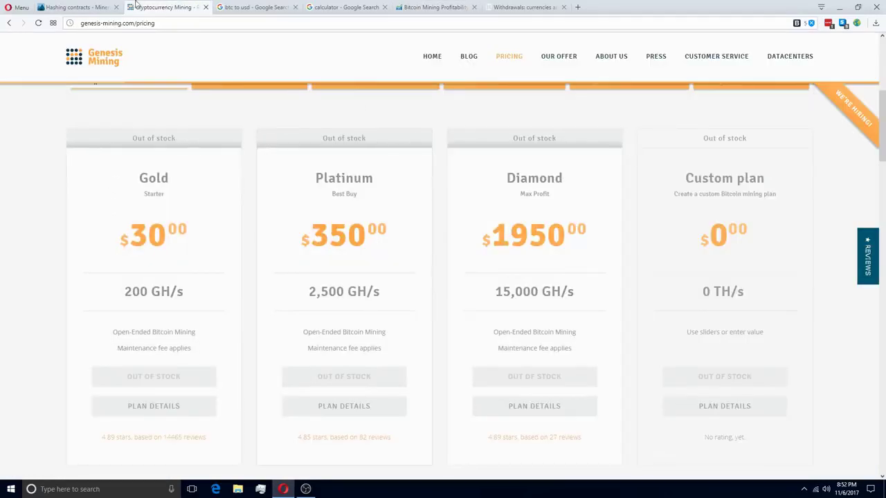
pyautogui.click(104, 7)
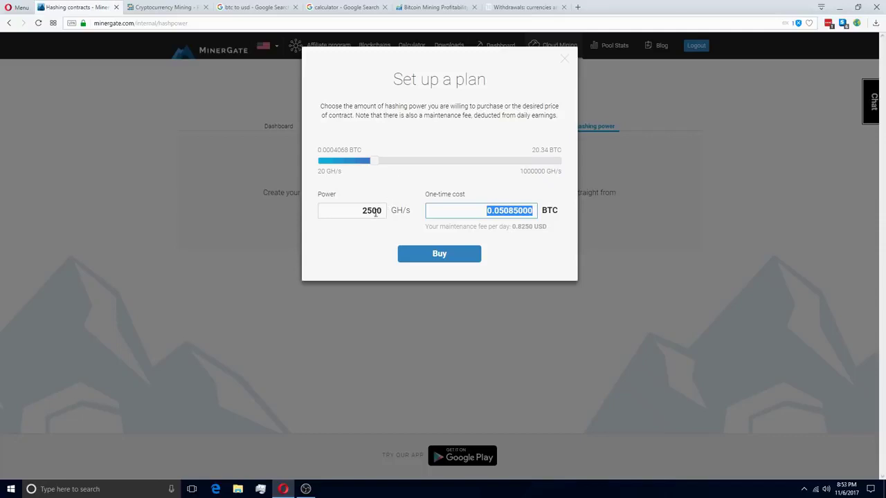
# - Raise MinerGate power to 5000 GH/s, costing 0.1017 BTC plus 1.65 USD daily
pyautogui.moveTo(381, 211); pyautogui.dragTo(369, 213)
pyautogui.write('0')
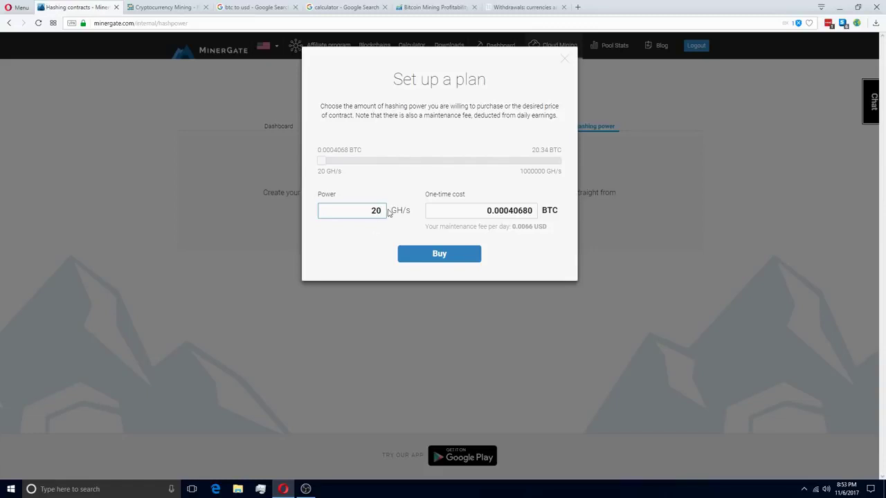
pyautogui.moveTo(385, 211); pyautogui.dragTo(371, 212)
pyautogui.write('5000')
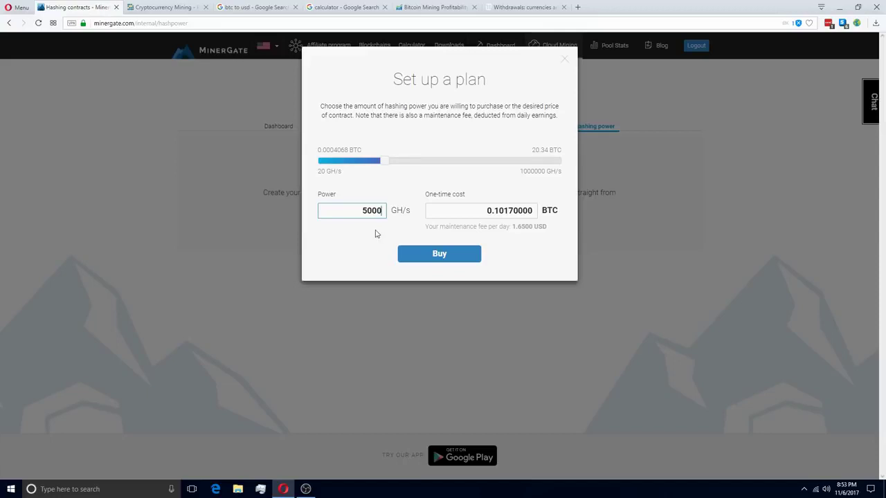
pyautogui.click(437, 6)
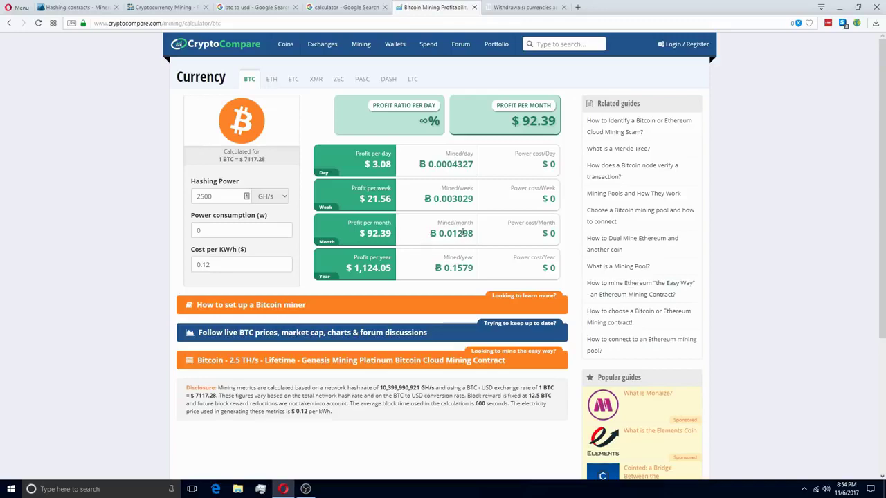
# - Divide the 0.001 BTC withdrawal fee by the 0.01298 BTC monthly mined amount, giving 0.07704160246
pyautogui.moveTo(440, 235); pyautogui.dragTo(479, 239)
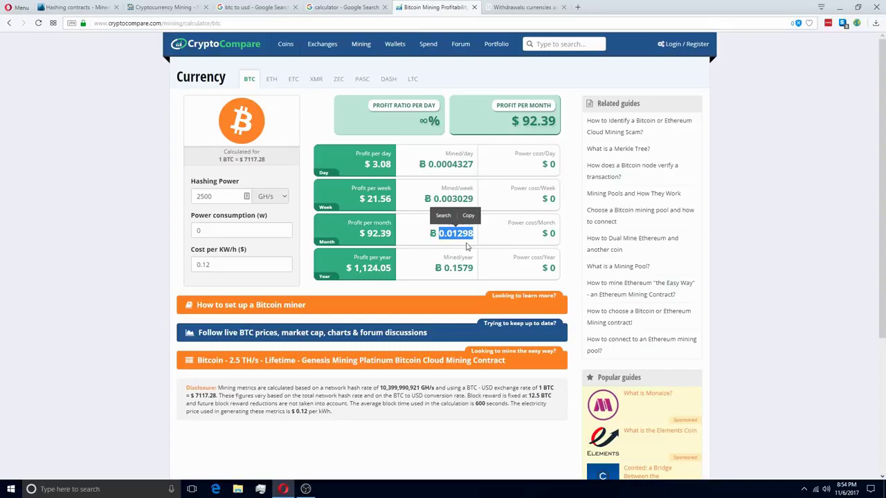
pyautogui.click(343, 7)
pyautogui.press('Escape')
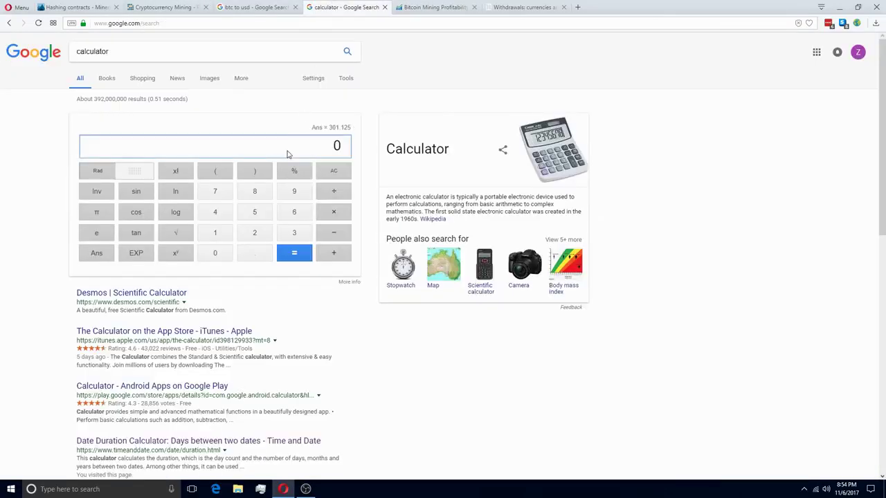
pyautogui.write('.001')
pyautogui.write('/')
pyautogui.write('0.01')
pyautogui.click(429, 7)
pyautogui.click(353, 6)
pyautogui.write('298')
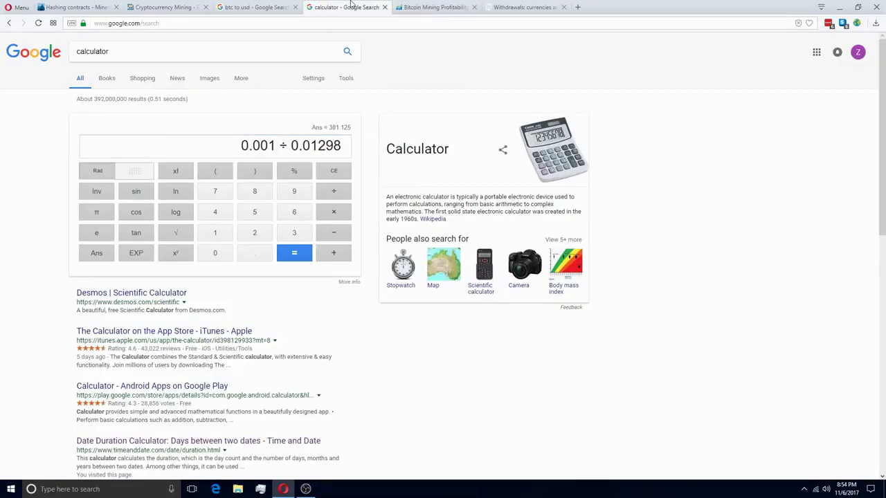
pyautogui.press('Return')
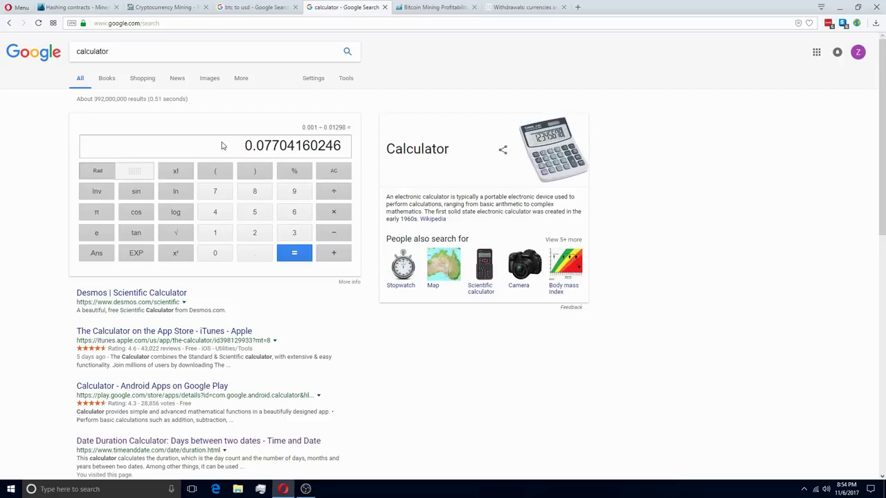
# - Go back to the MinerGate plan dialog, leaving Power at 5000 GH/s for 0.10170000 BTC
pyautogui.click(92, 3)
pyautogui.doubleClick(369, 210)
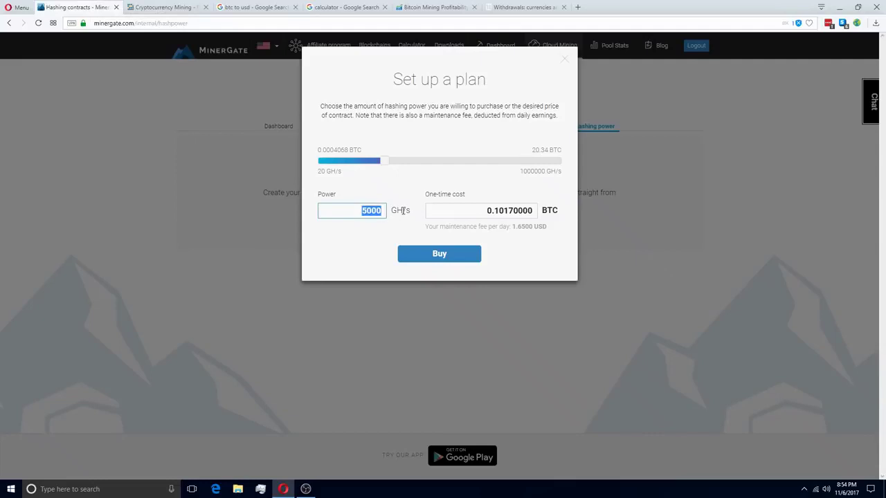
pyautogui.click(383, 230)
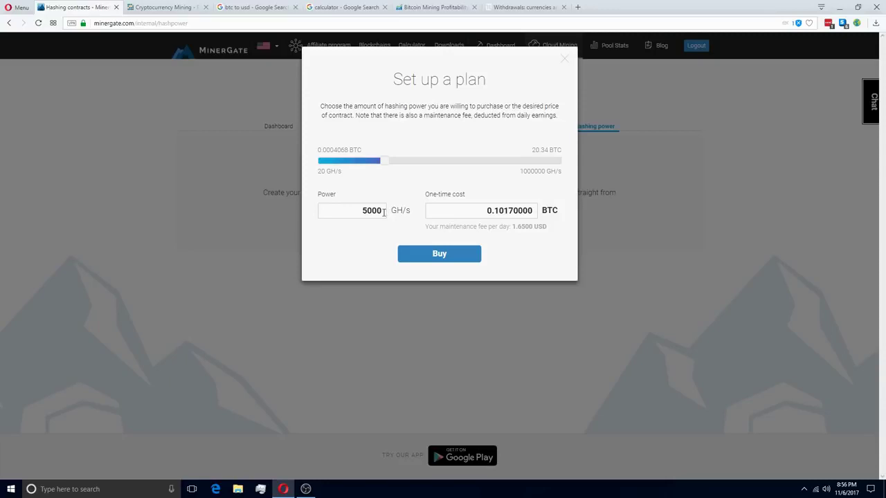
pyautogui.moveTo(383, 212); pyautogui.dragTo(351, 217)
pyautogui.click(382, 213)
pyautogui.click(380, 233)
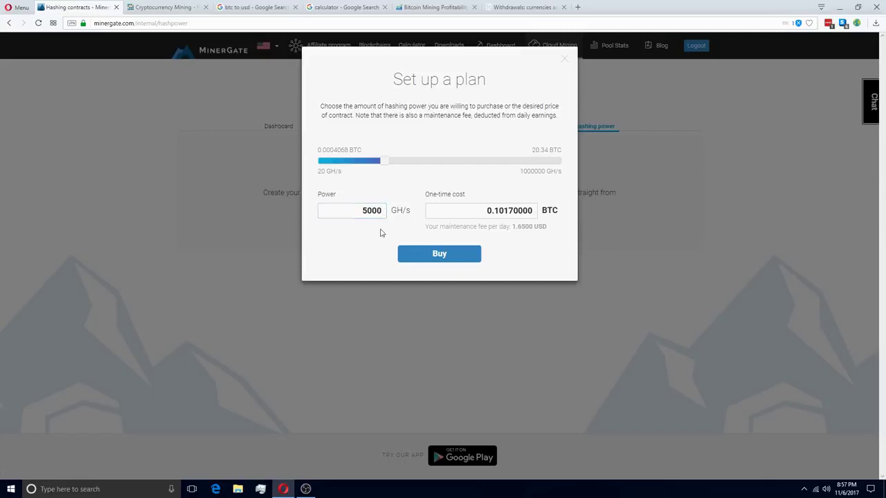